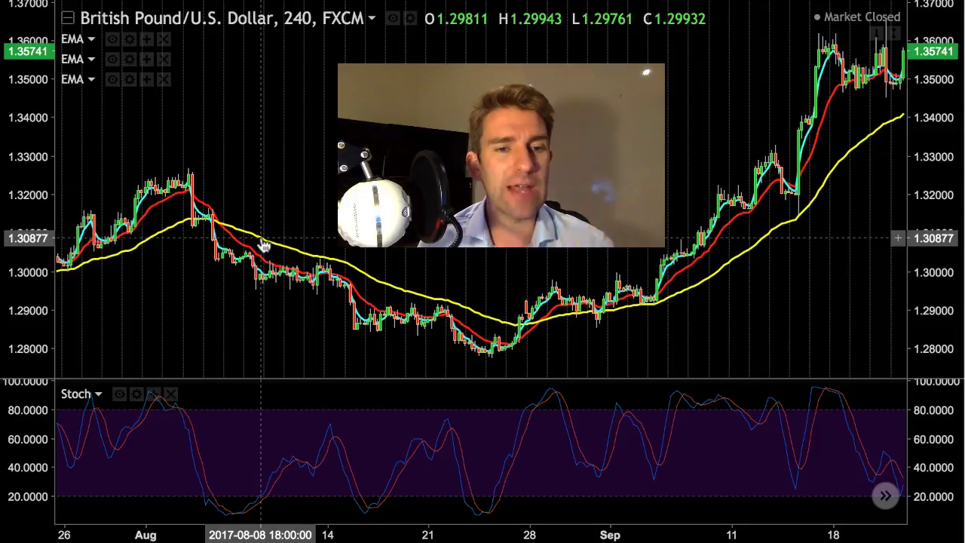
# Review the chart settings and the yellow 50 EMA's length and source, leaving both unchanged.
pyautogui.doubleClick(260, 245)
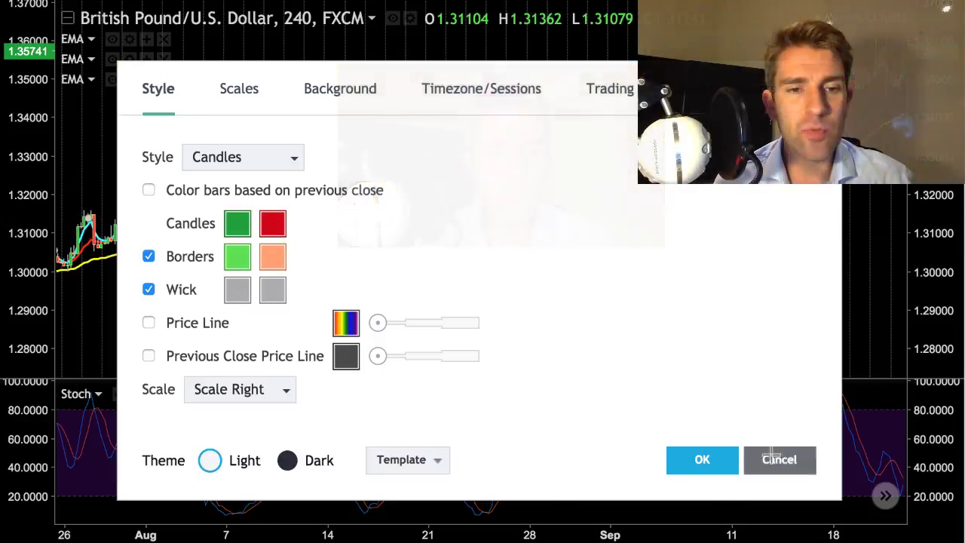
pyautogui.click(771, 458)
pyautogui.doubleClick(379, 285)
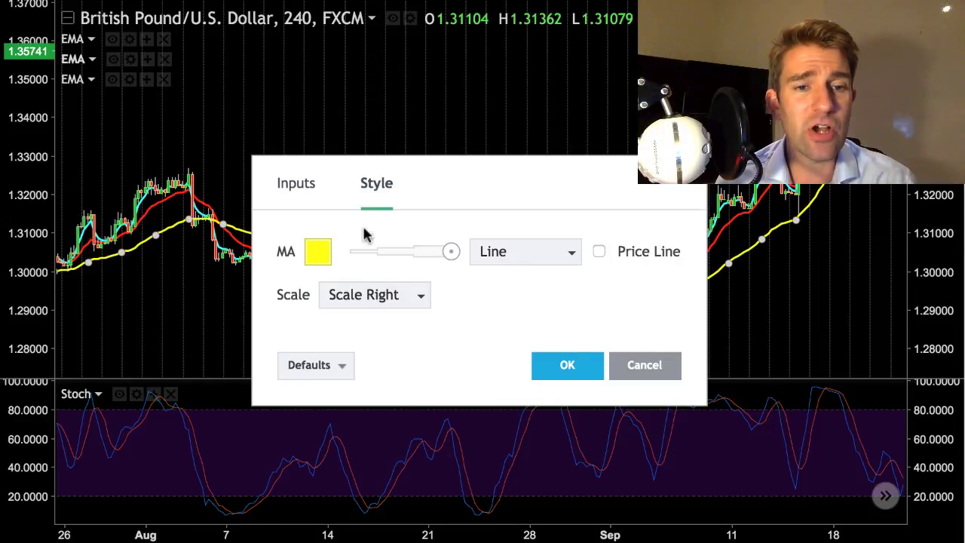
pyautogui.click(296, 190)
pyautogui.click(590, 393)
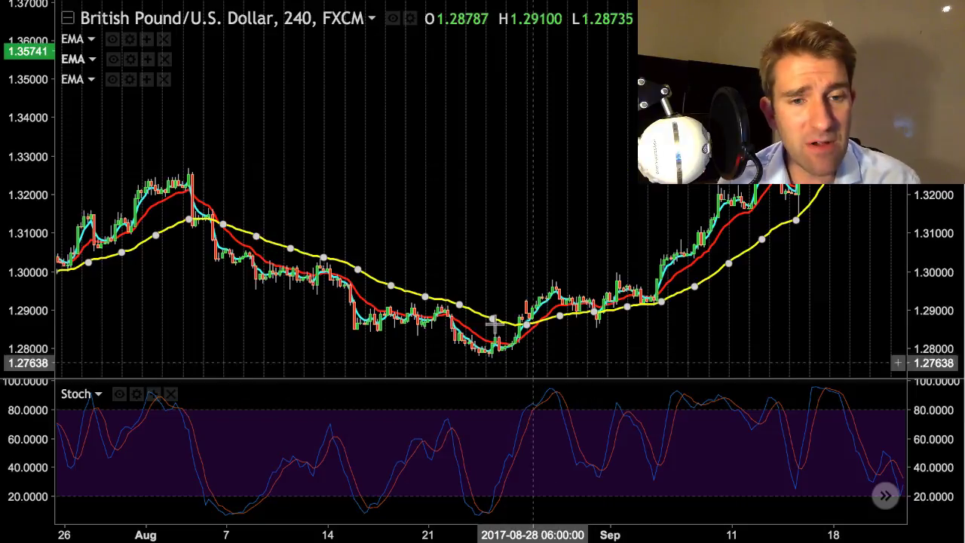
# Check the red 14 EMA, cyan 4 EMA and stochastic settings without changing anything.
pyautogui.doubleClick(366, 310)
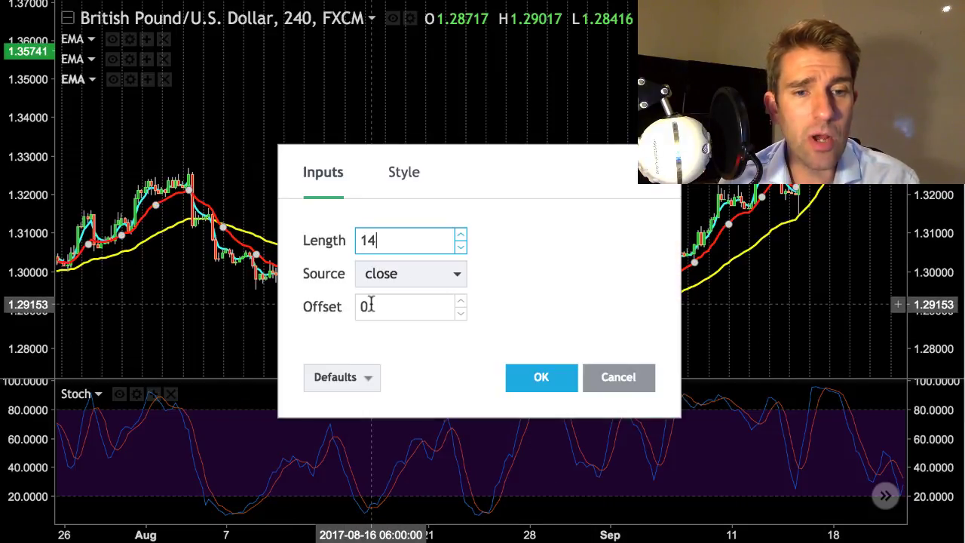
pyautogui.click(623, 379)
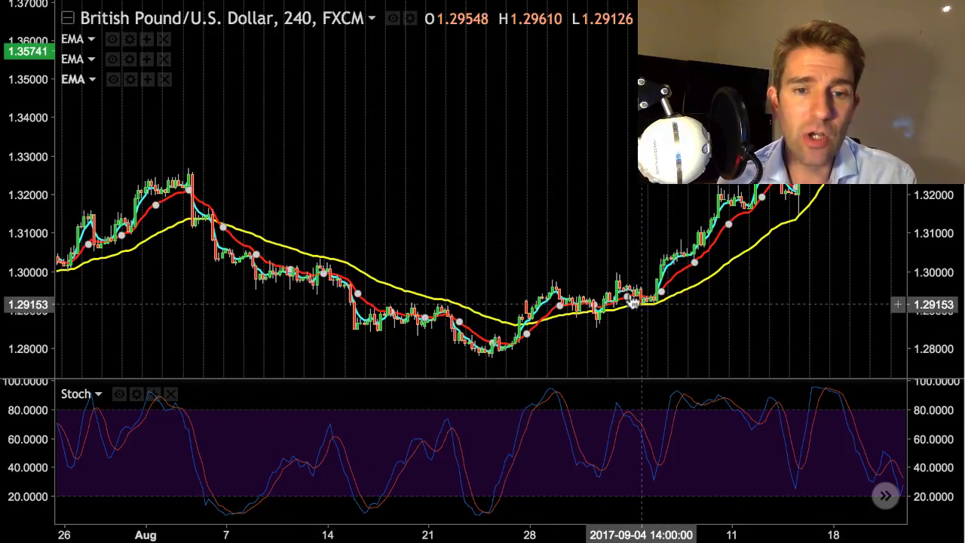
pyautogui.click(362, 324)
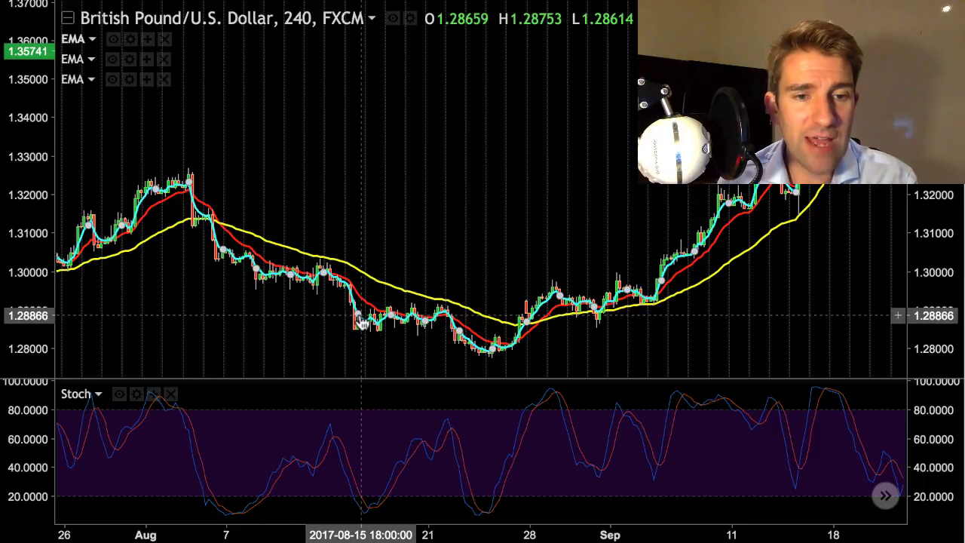
pyautogui.doubleClick(362, 323)
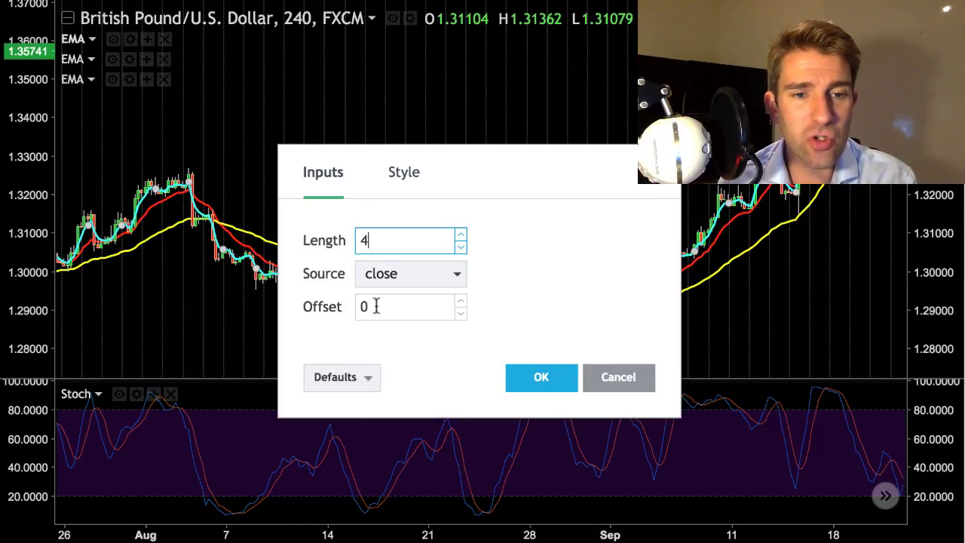
pyautogui.click(402, 187)
pyautogui.click(310, 189)
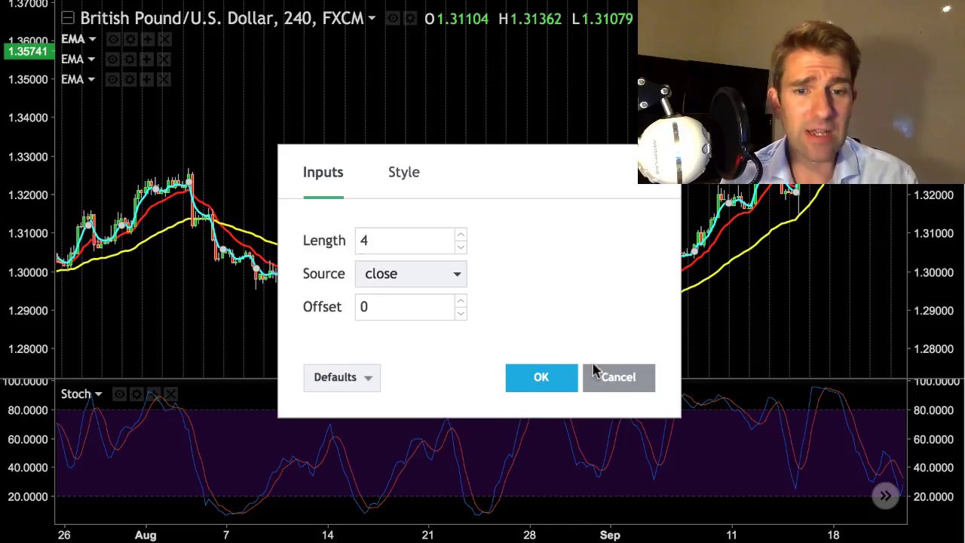
pyautogui.click(596, 372)
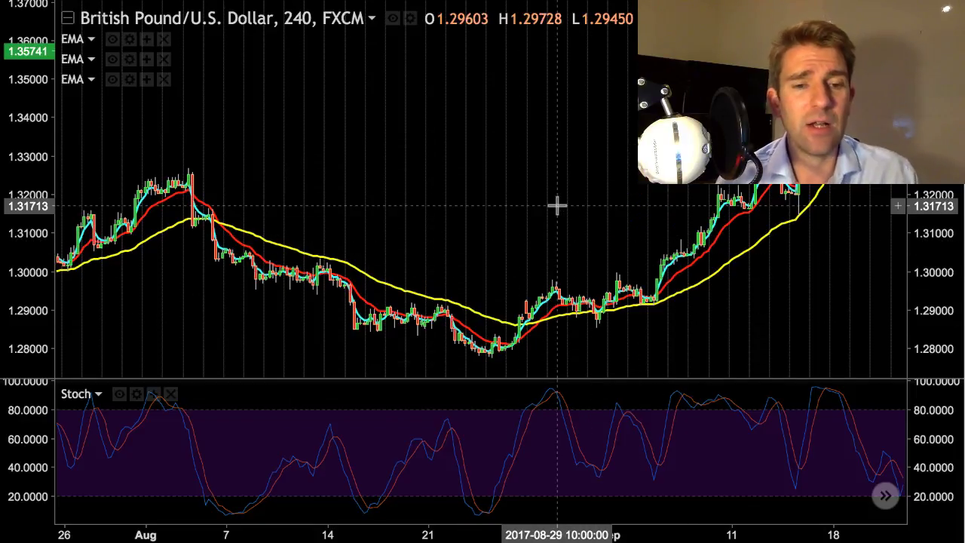
pyautogui.doubleClick(199, 459)
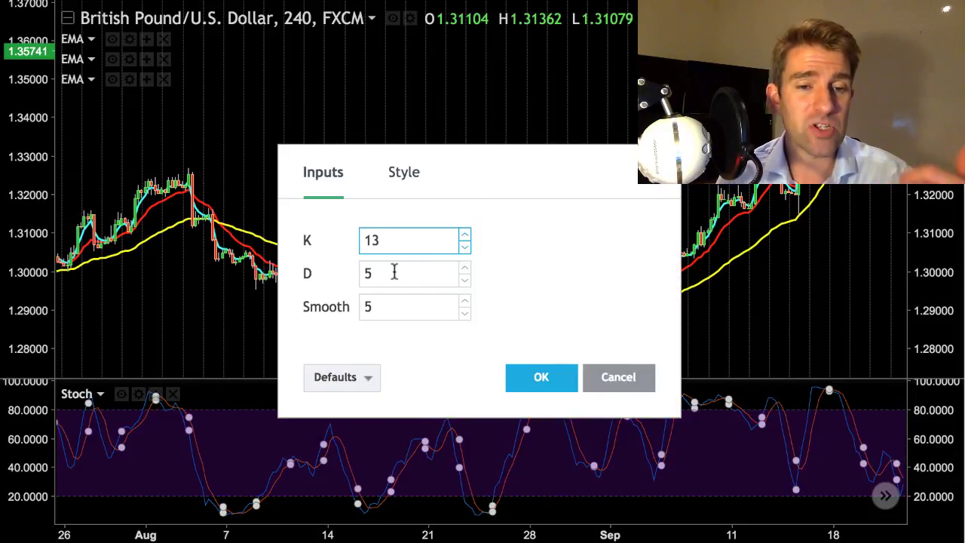
pyautogui.click(620, 379)
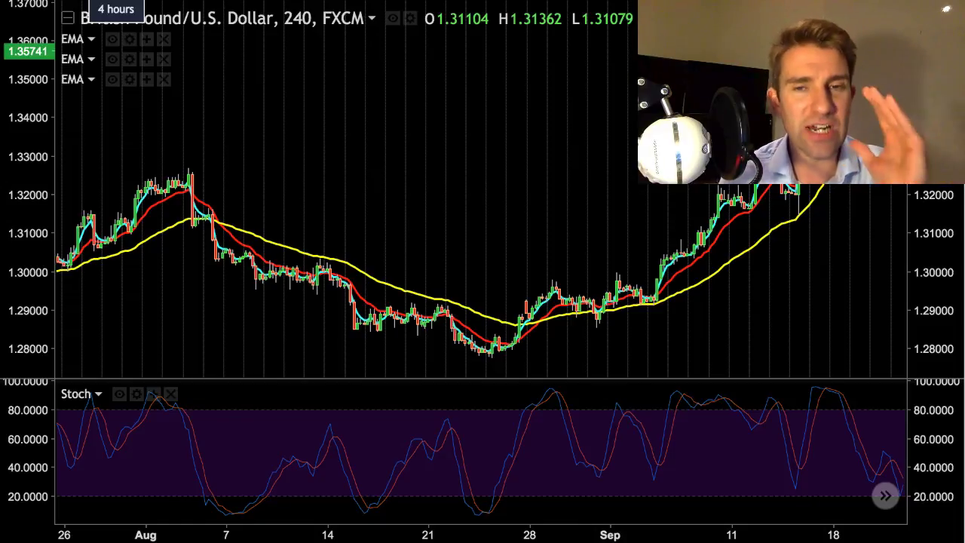
# Switch the chart to 1 day and confirm the stochastic stays at K 13, D 5, Smooth 5.
pyautogui.click(67, 17)
pyautogui.click(154, 313)
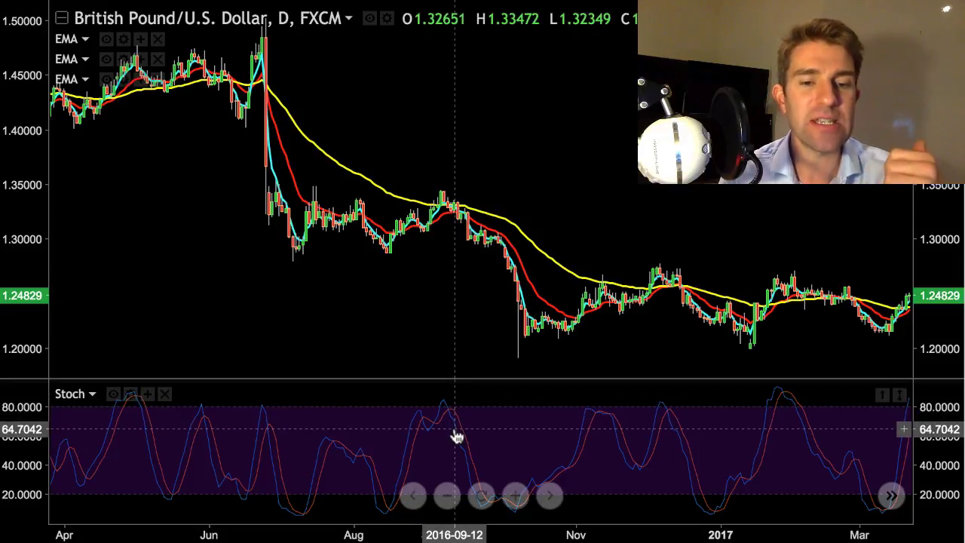
pyautogui.doubleClick(456, 435)
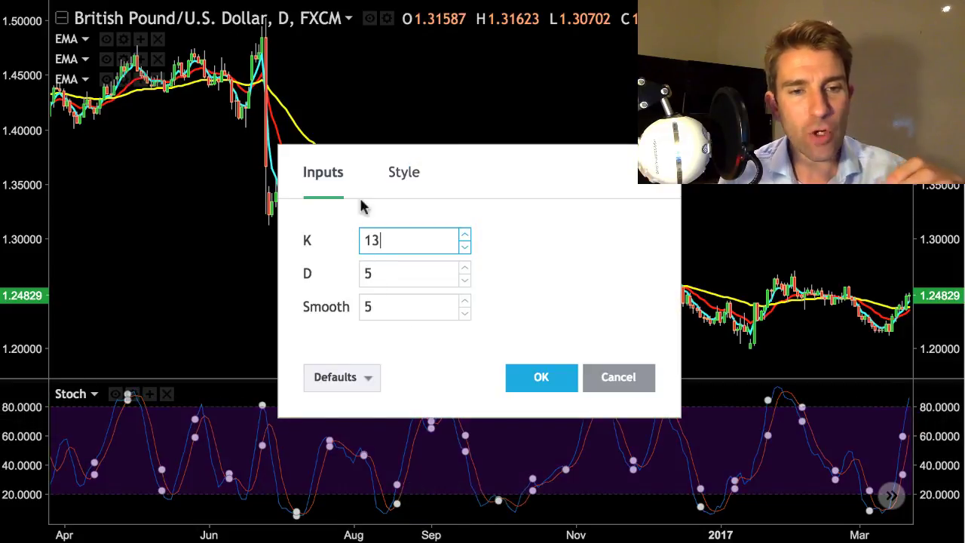
pyautogui.click(397, 185)
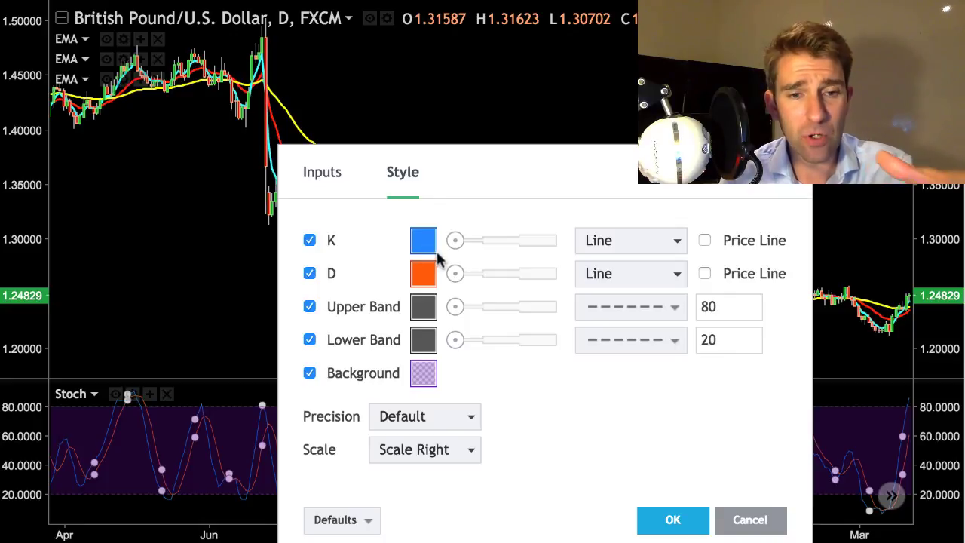
pyautogui.click(751, 520)
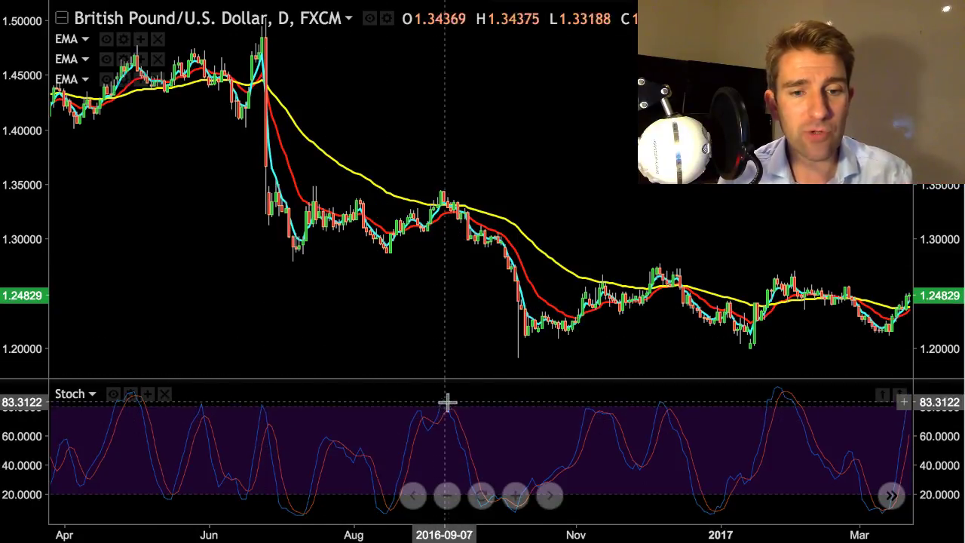
# Brush red loops at the September stochastic drop and pre-November rise, then return to 4 hours.
pyautogui.moveTo(448, 406)
pyautogui.mouseDown()
pyautogui.moveTo(464, 479)
pyautogui.moveTo(472, 440)
pyautogui.moveTo(452, 405)
pyautogui.mouseUp()
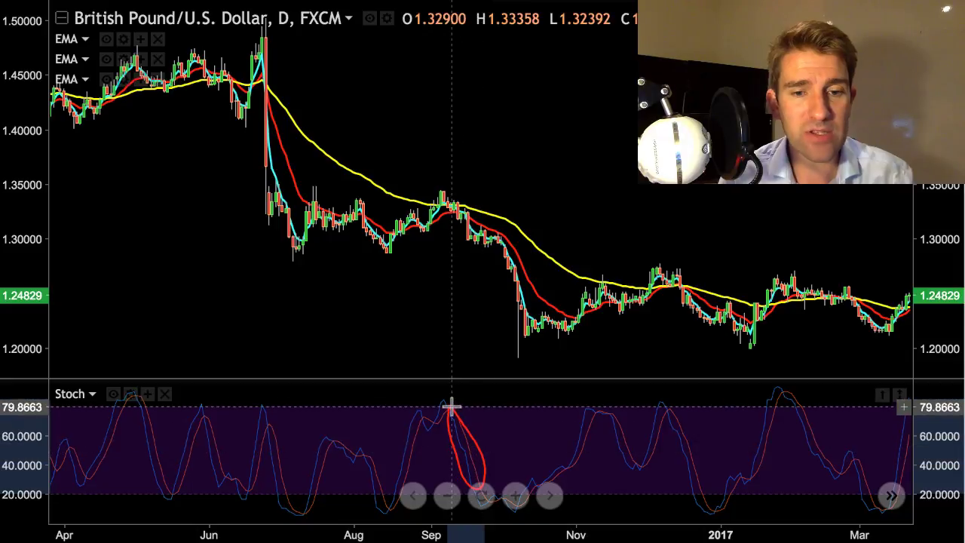
pyautogui.moveTo(571, 467)
pyautogui.mouseDown()
pyautogui.moveTo(597, 436)
pyautogui.moveTo(586, 409)
pyautogui.moveTo(561, 461)
pyautogui.mouseUp()
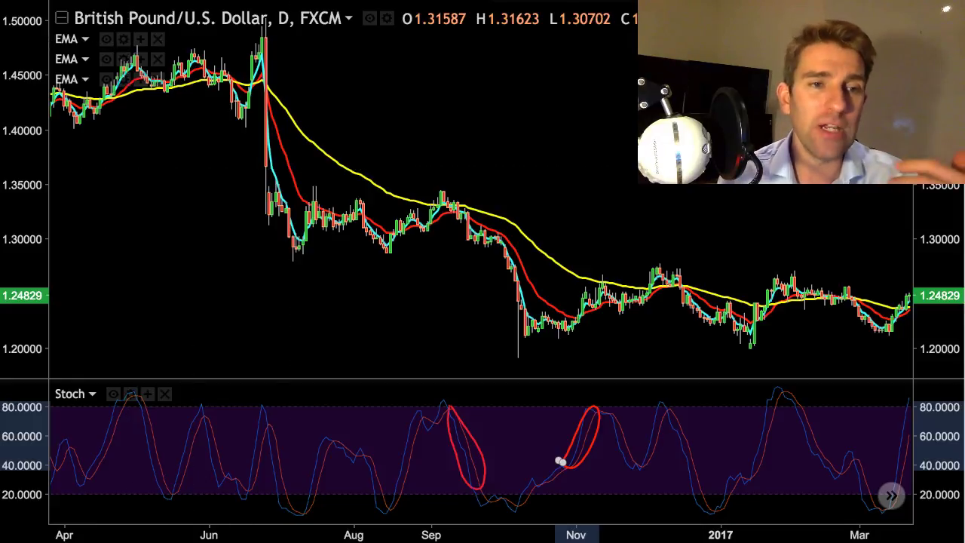
pyautogui.click(136, 3)
pyautogui.click(185, 281)
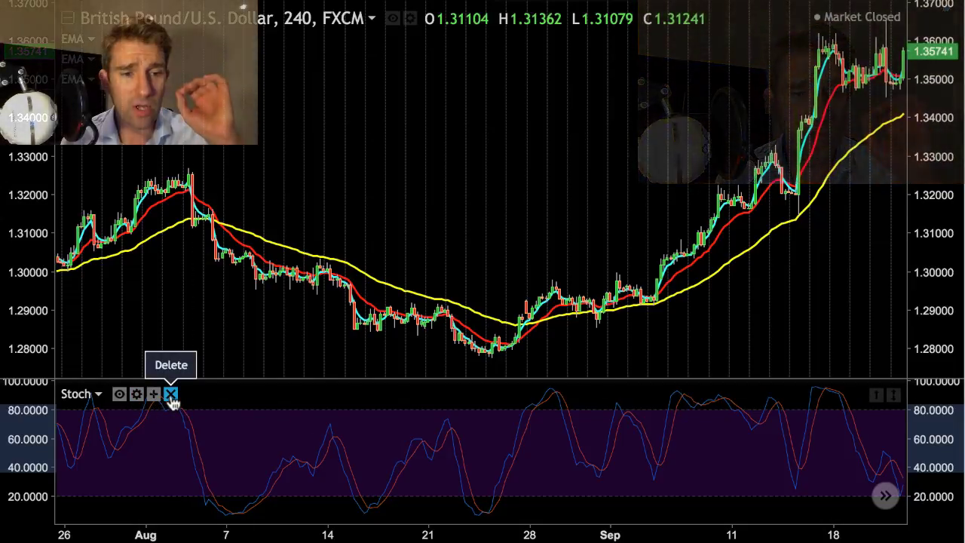
# Hide the Stoch lines and collapse their pane to the bottom of the window.
pyautogui.click(120, 397)
pyautogui.moveTo(230, 379); pyautogui.dragTo(235, 500)
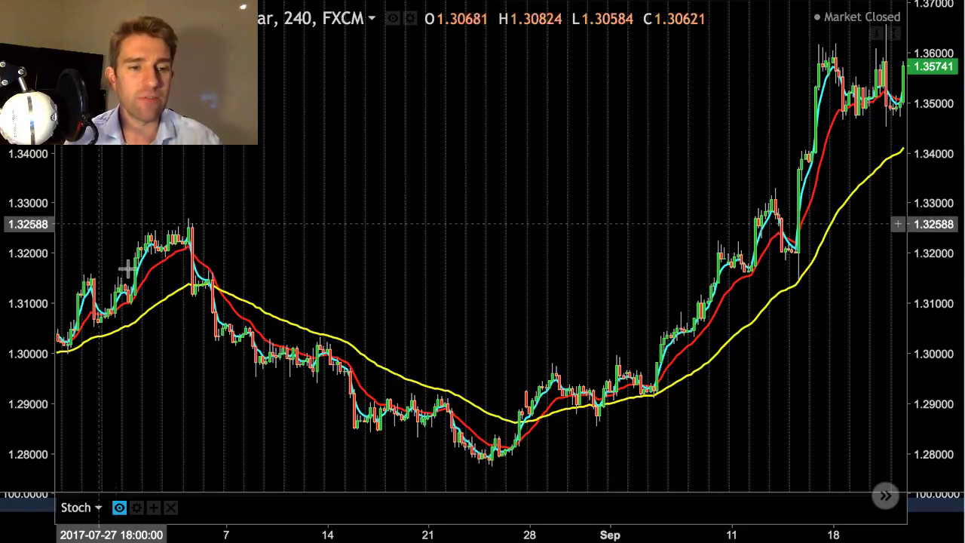
# Confirm Chart Properties with OK and review the cyan 4 EMA's length and source unchanged.
pyautogui.doubleClick(143, 270)
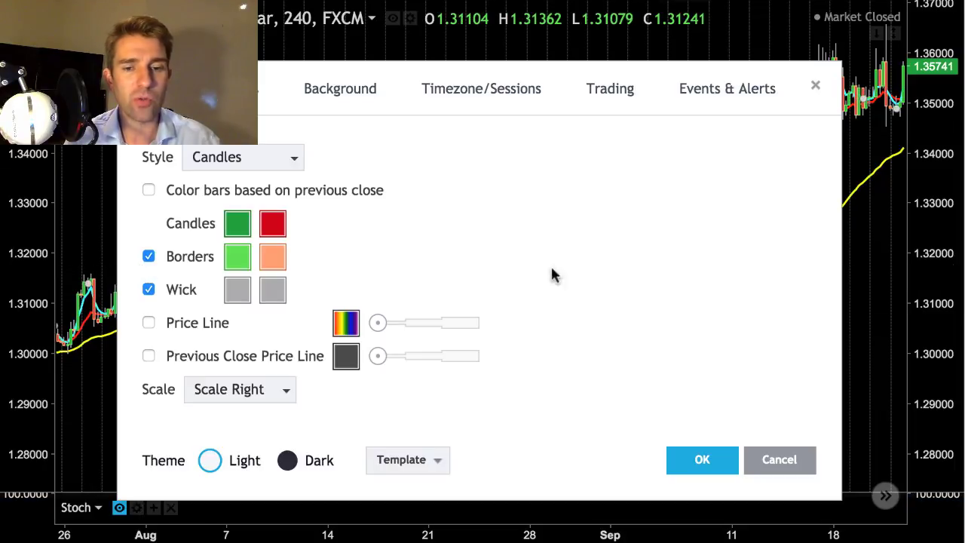
pyautogui.click(702, 460)
pyautogui.doubleClick(423, 377)
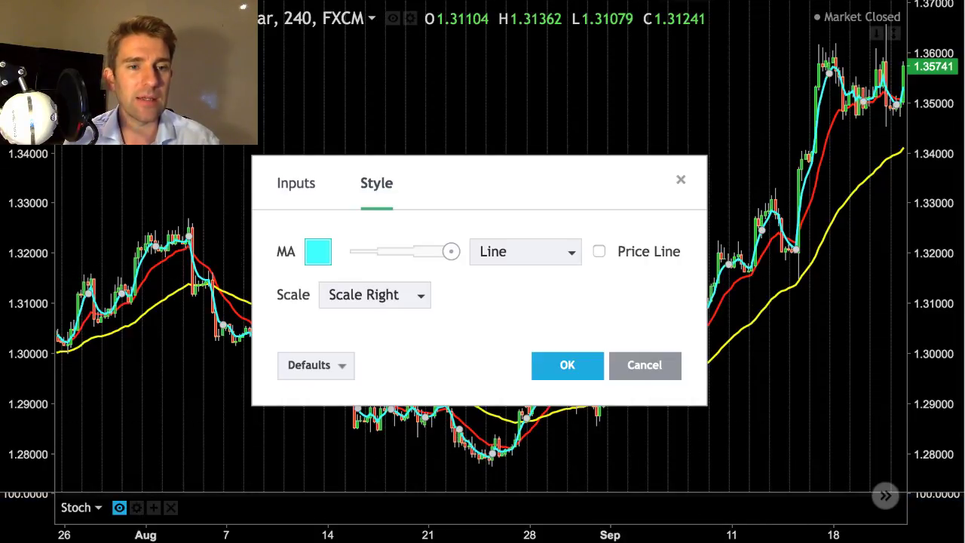
pyautogui.click(303, 191)
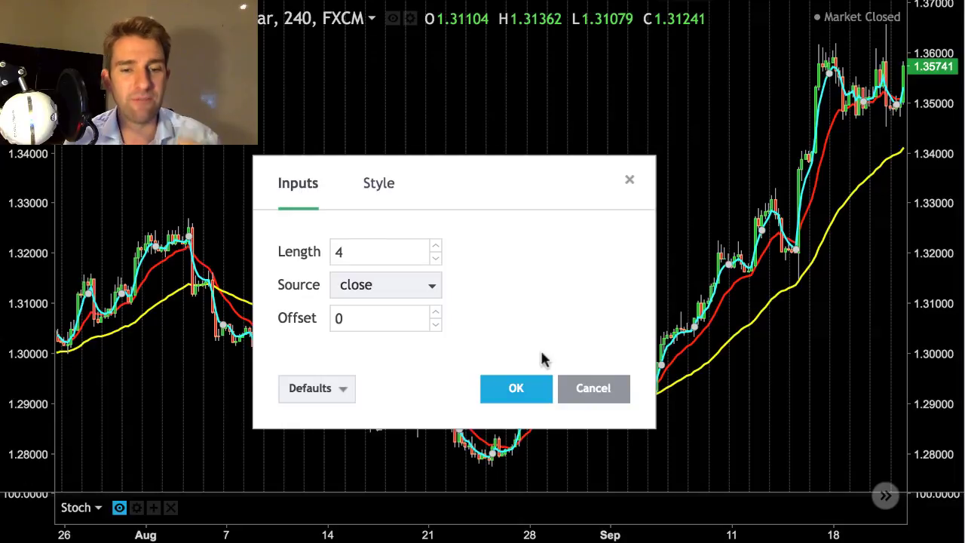
pyautogui.click(593, 388)
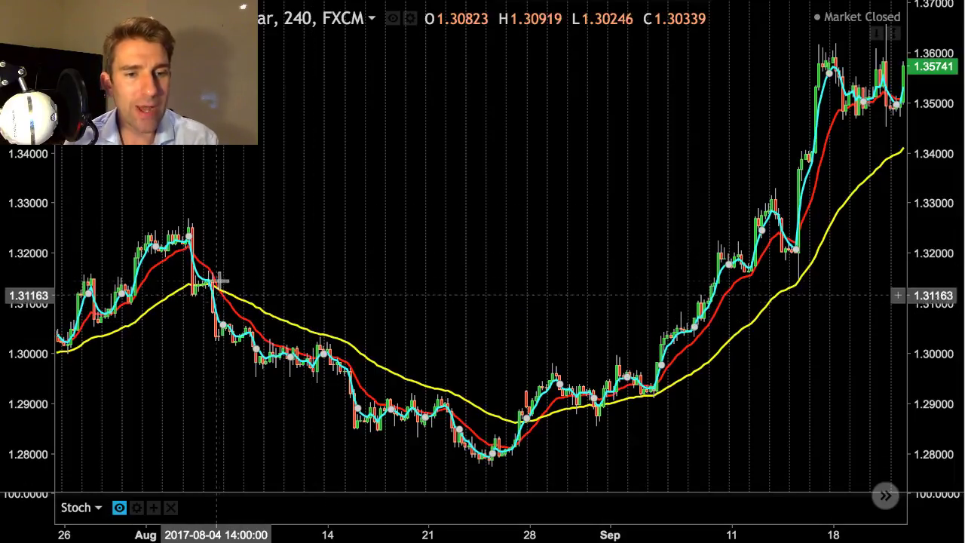
# Brush a red curve at the early-August entry and handwrite '50pips' and '150pips' beside it.
pyautogui.moveTo(217, 281)
pyautogui.mouseDown()
pyautogui.moveTo(219, 358)
pyautogui.moveTo(225, 295)
pyautogui.moveTo(277, 198)
pyautogui.mouseUp()
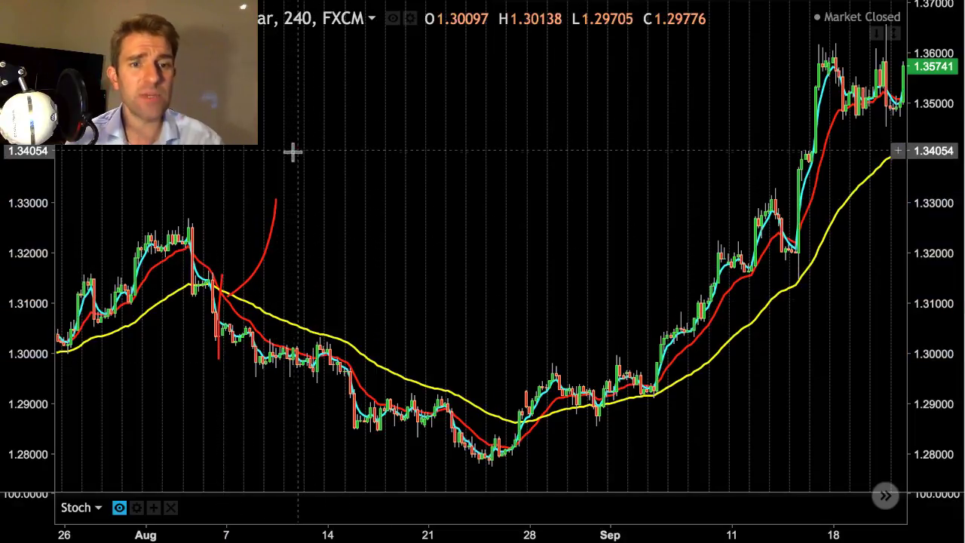
pyautogui.moveTo(327, 155); pyautogui.dragTo(295, 198)
pyautogui.moveTo(357, 150)
pyautogui.mouseDown()
pyautogui.moveTo(354, 193)
pyautogui.moveTo(411, 181)
pyautogui.moveTo(415, 211)
pyautogui.moveTo(432, 213)
pyautogui.moveTo(461, 186)
pyautogui.moveTo(455, 203)
pyautogui.mouseUp()
pyautogui.moveTo(302, 245); pyautogui.dragTo(303, 277)
pyautogui.moveTo(330, 245)
pyautogui.mouseDown()
pyautogui.moveTo(325, 273)
pyautogui.moveTo(367, 241)
pyautogui.moveTo(367, 267)
pyautogui.moveTo(377, 242)
pyautogui.moveTo(402, 298)
pyautogui.mouseUp()
pyautogui.moveTo(402, 298)
pyautogui.mouseDown()
pyautogui.moveTo(414, 263)
pyautogui.moveTo(434, 280)
pyautogui.moveTo(442, 314)
pyautogui.moveTo(447, 280)
pyautogui.moveTo(463, 283)
pyautogui.mouseUp()
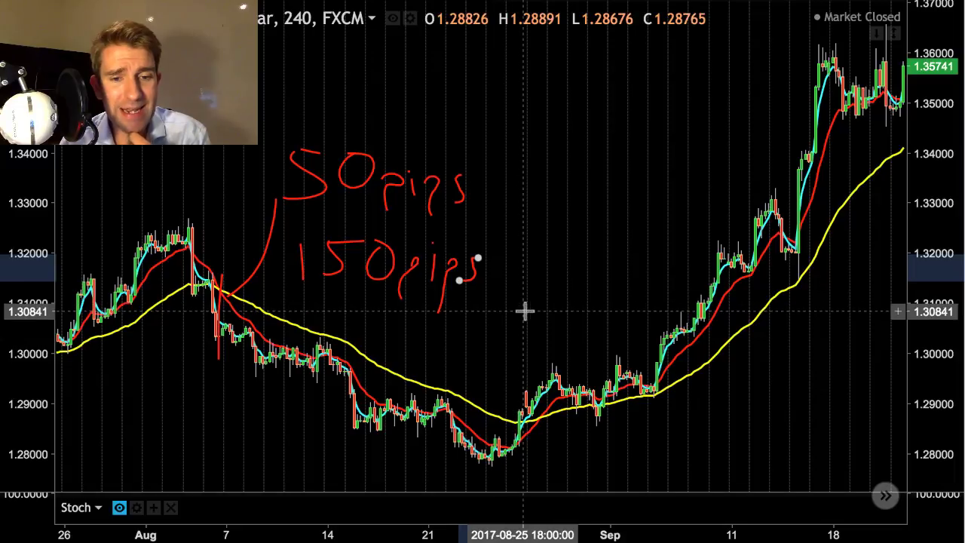
# Brush a red vertical line near Aug 28, a line toward early September, and a hook below.
pyautogui.moveTo(538, 305); pyautogui.dragTo(540, 445)
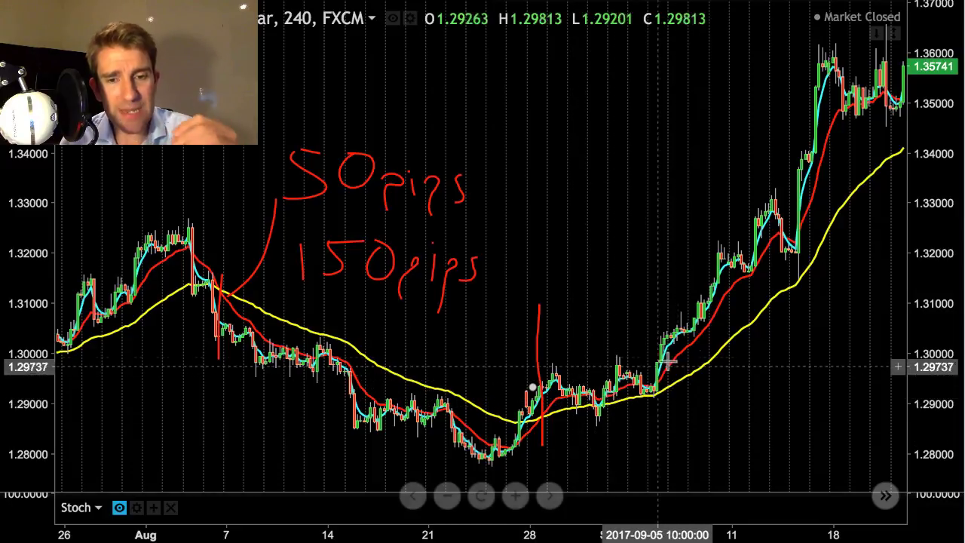
pyautogui.moveTo(592, 309); pyautogui.dragTo(692, 326)
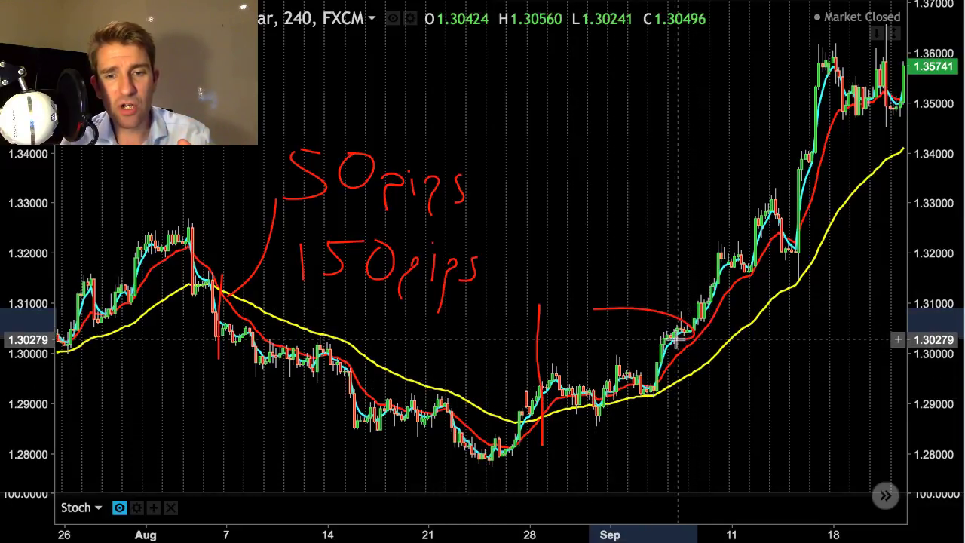
pyautogui.moveTo(609, 413); pyautogui.dragTo(628, 440)
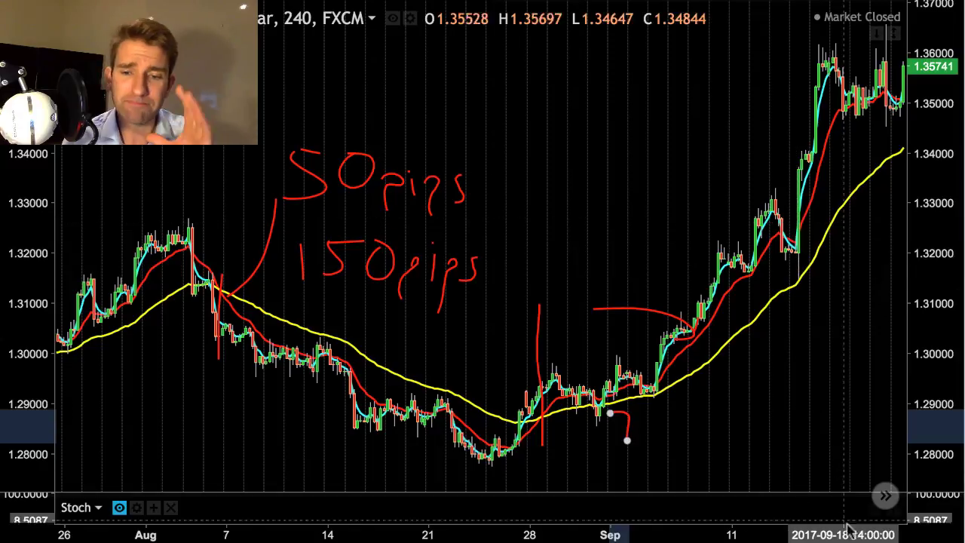
# Scroll to the latest bars and add a short red stroke at the late-September 50 EMA break.
pyautogui.click(884, 498)
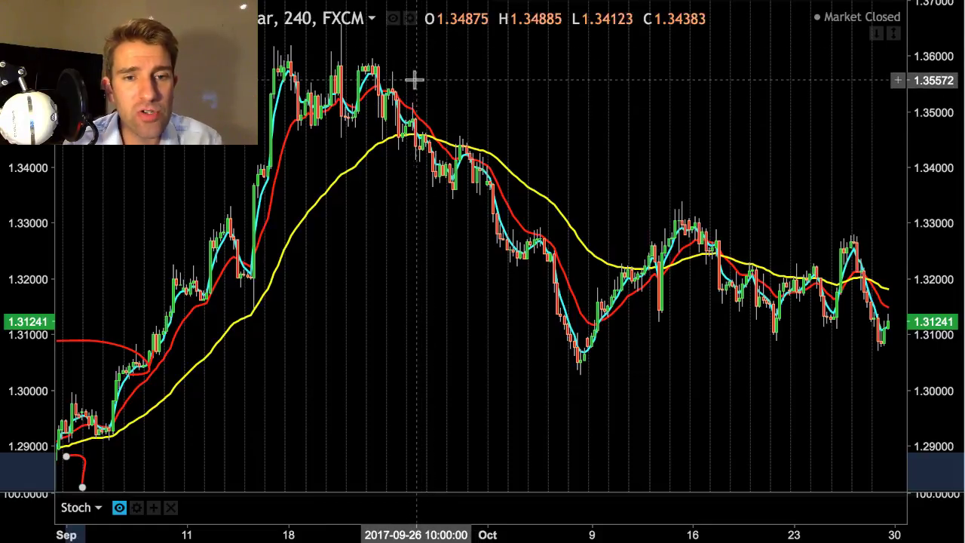
pyautogui.click(415, 132)
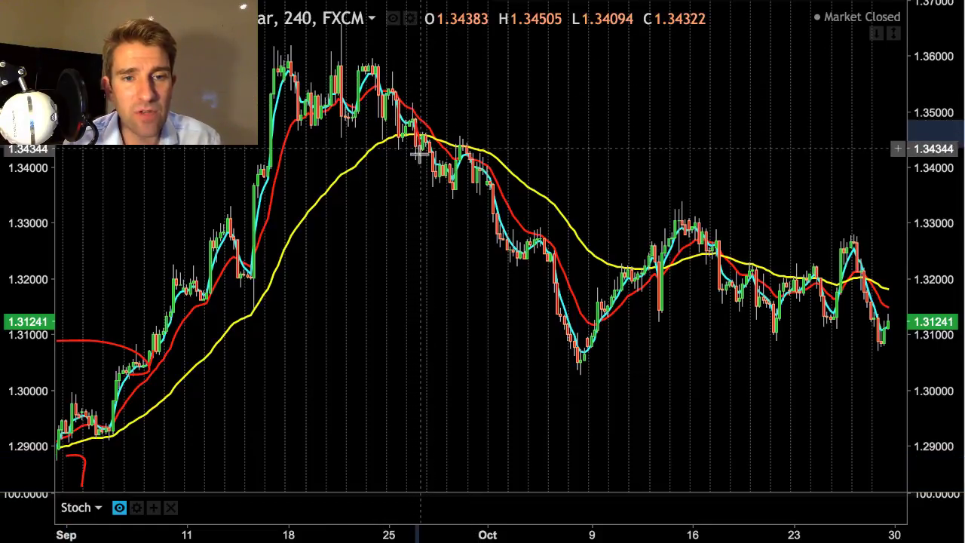
pyautogui.click(417, 161)
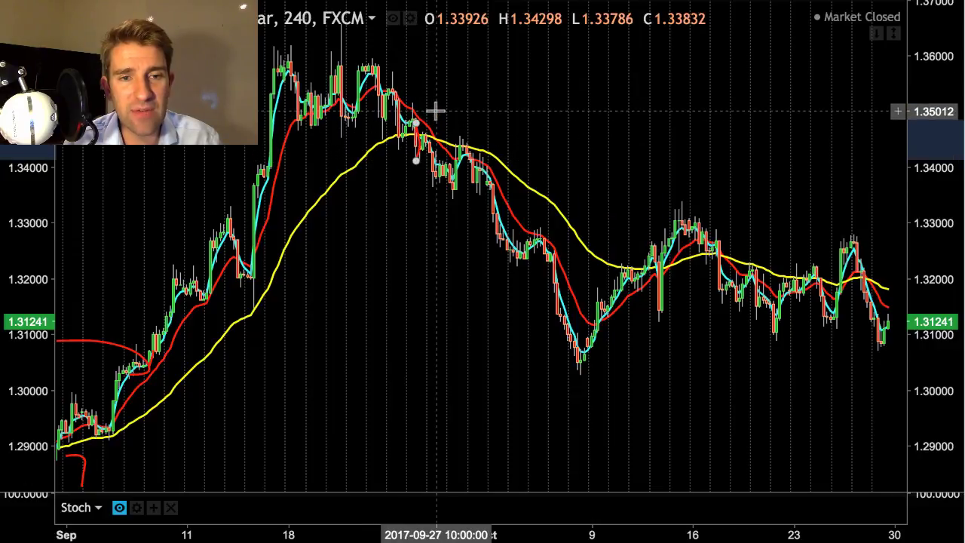
pyautogui.moveTo(432, 108); pyautogui.dragTo(436, 194)
pyautogui.click(432, 110)
pyautogui.click(435, 127)
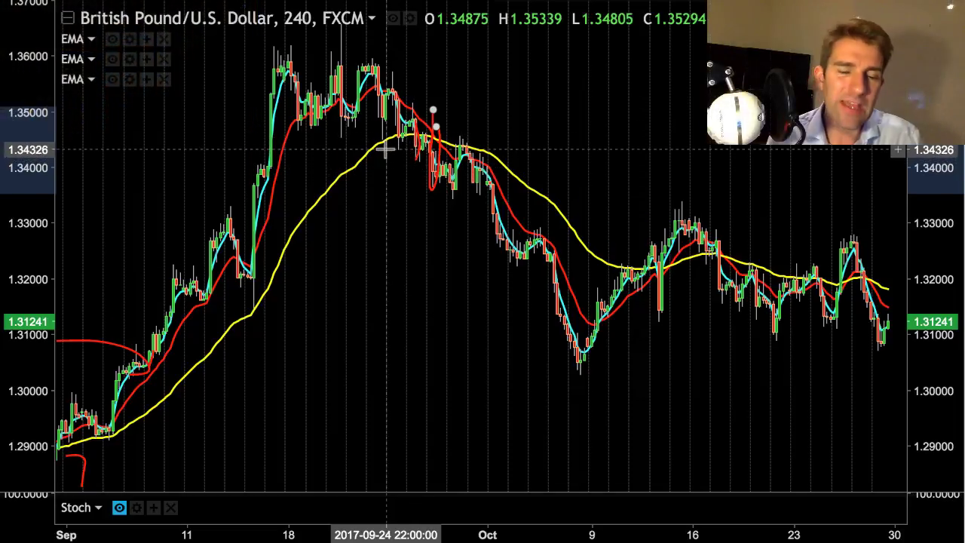
# Brush red loops around the late-September entry candles and trace the drop to the Oct 9 low.
pyautogui.scroll(-1, 384, 146)
pyautogui.scroll(3, 385, 148)
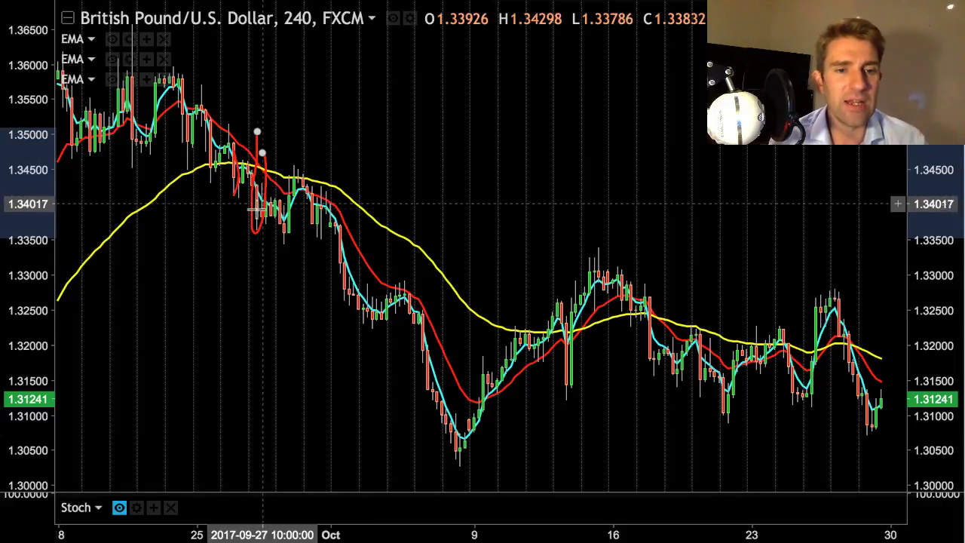
pyautogui.moveTo(253, 225)
pyautogui.mouseDown()
pyautogui.moveTo(291, 169)
pyautogui.moveTo(267, 220)
pyautogui.moveTo(281, 169)
pyautogui.moveTo(416, 261)
pyautogui.moveTo(478, 431)
pyautogui.moveTo(265, 250)
pyautogui.moveTo(259, 204)
pyautogui.mouseUp()
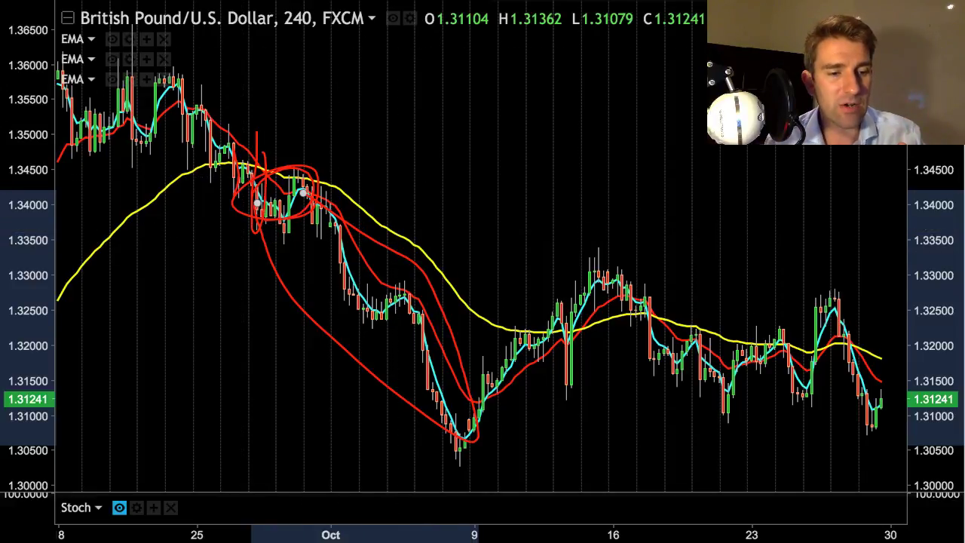
# Remove all drawings, select the Brush tool, and loop the late-September candle near 1.345.
pyautogui.press('Escape')
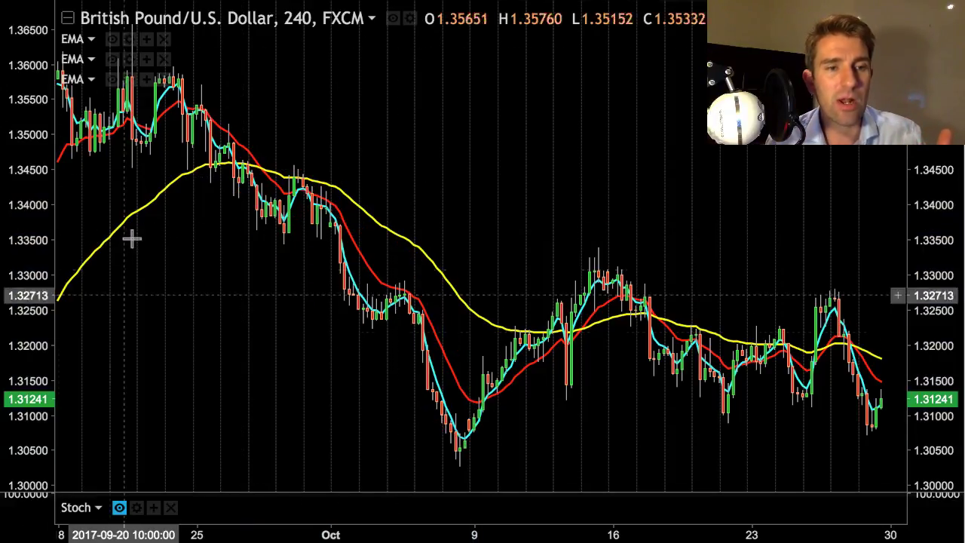
pyautogui.click(2, 82)
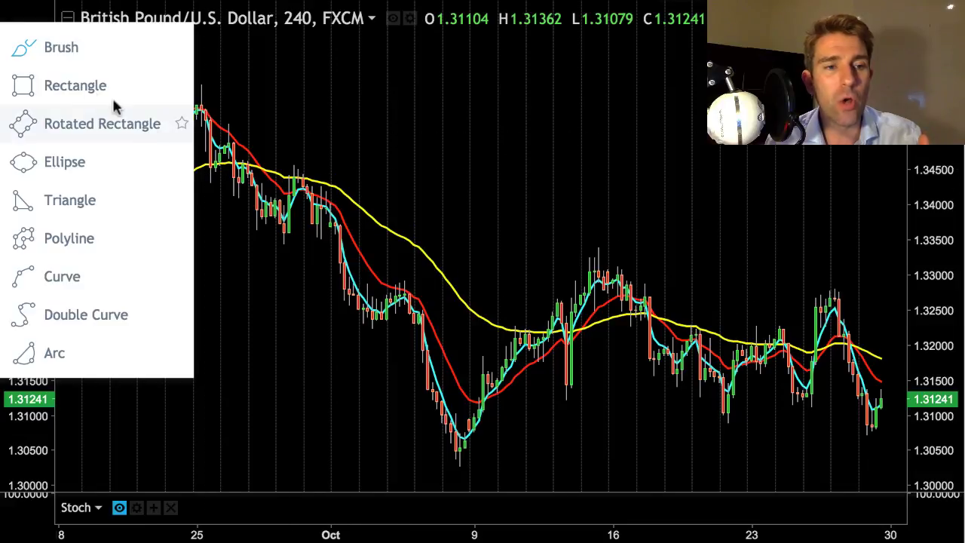
pyautogui.click(62, 45)
pyautogui.moveTo(287, 171)
pyautogui.mouseDown()
pyautogui.moveTo(280, 161)
pyautogui.moveTo(300, 154)
pyautogui.moveTo(290, 168)
pyautogui.mouseUp()
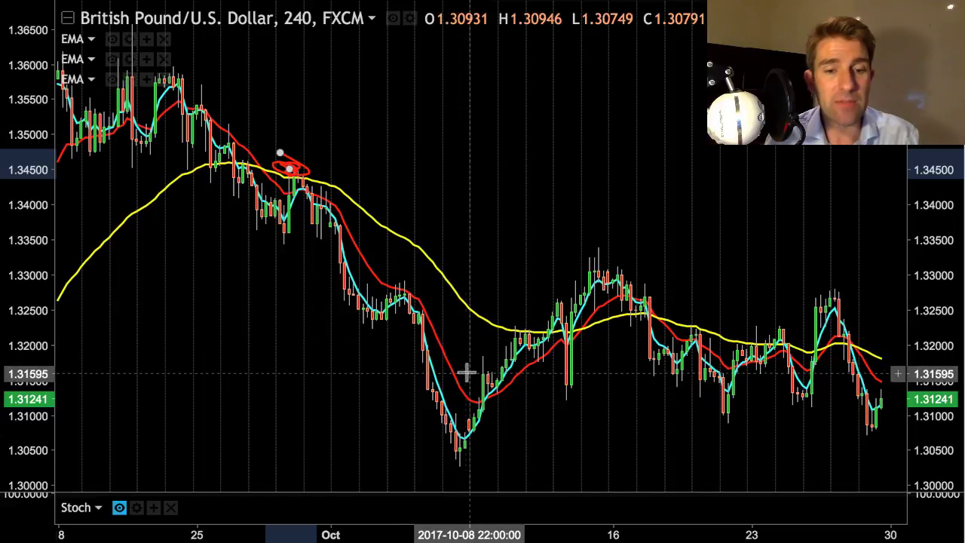
# Brush a short red line at the Oct 9 rebound and check the 14 EMA stays at length 14.
pyautogui.moveTo(468, 375); pyautogui.dragTo(497, 403)
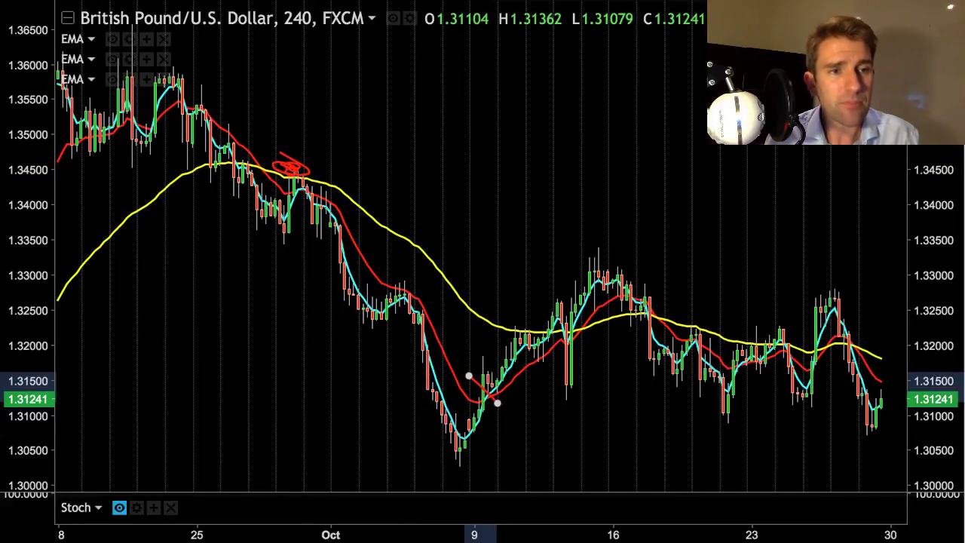
pyautogui.doubleClick(370, 263)
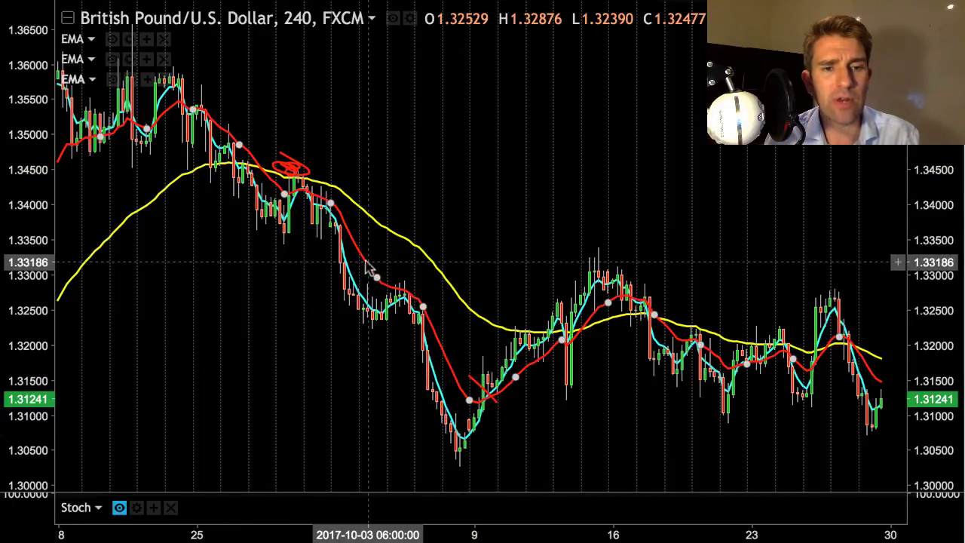
pyautogui.click(614, 377)
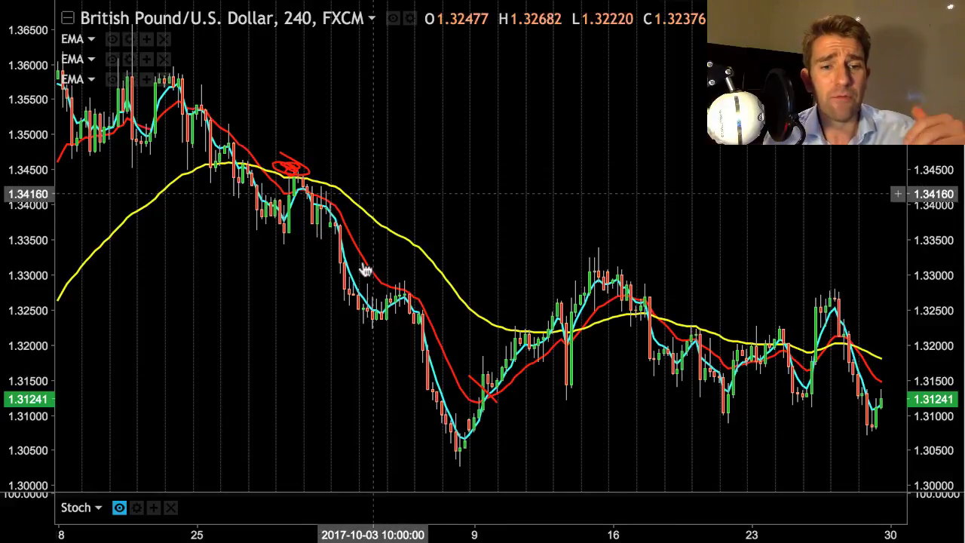